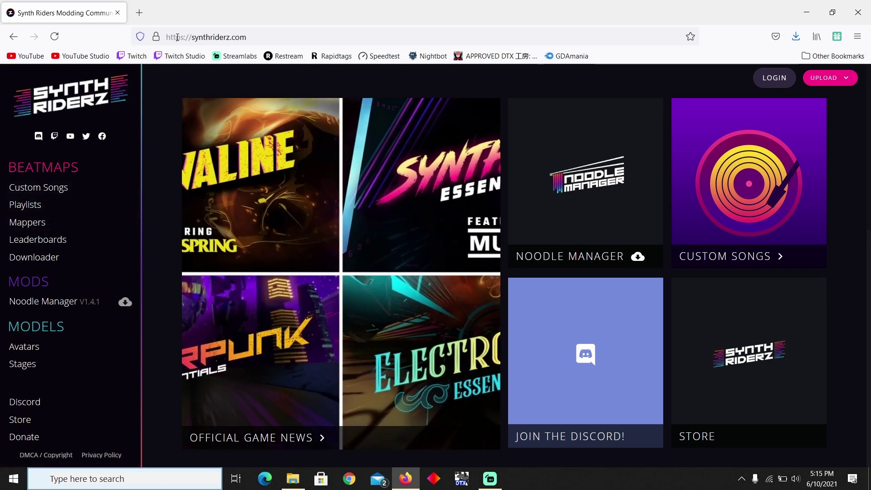
Open the Custom Songs beatmap listing and check the sort options, keeping Recently Added (Hot).
left_click(63, 188)
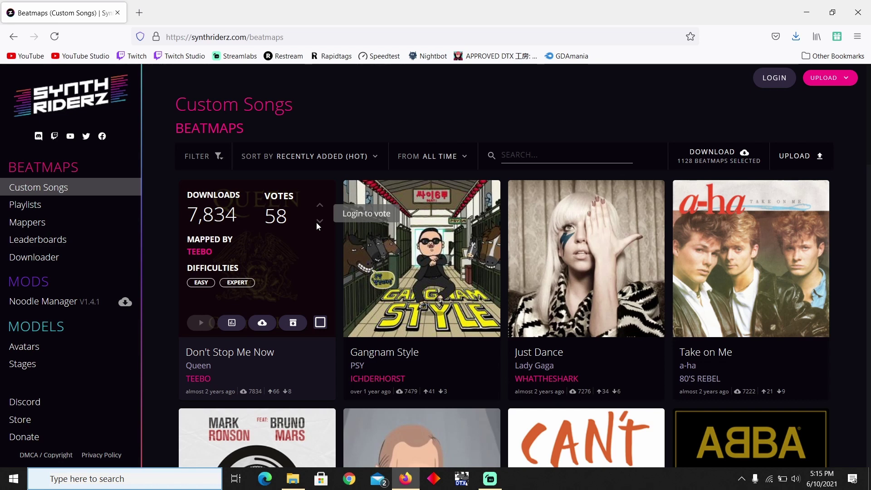
scroll(546, 206, "down", 15)
scroll(551, 208, "up", 10)
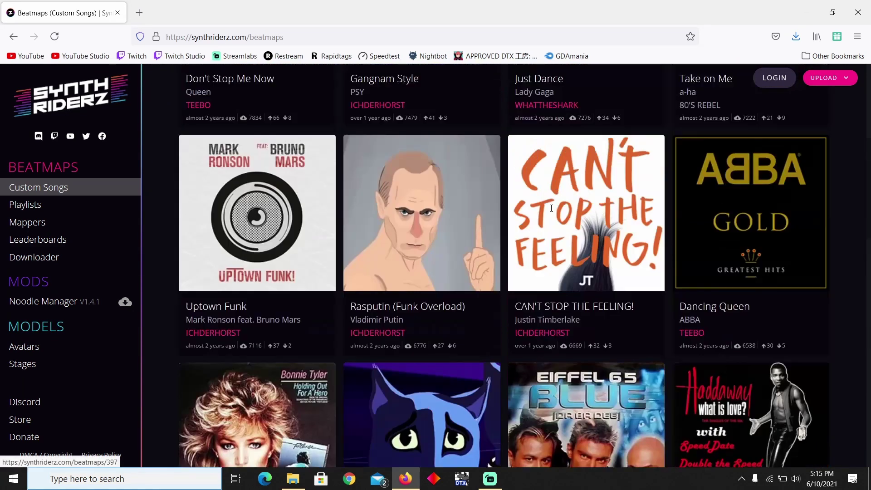
scroll(551, 208, "up", 5)
left_click(299, 159)
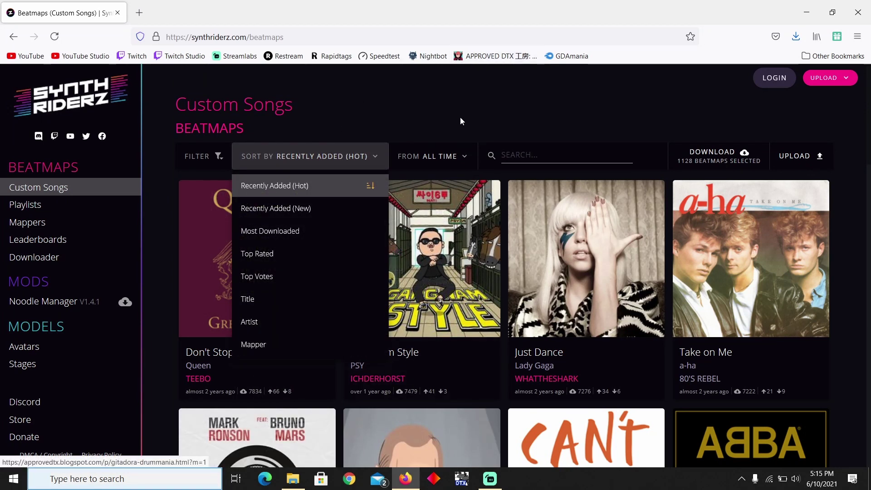
key("Escape")
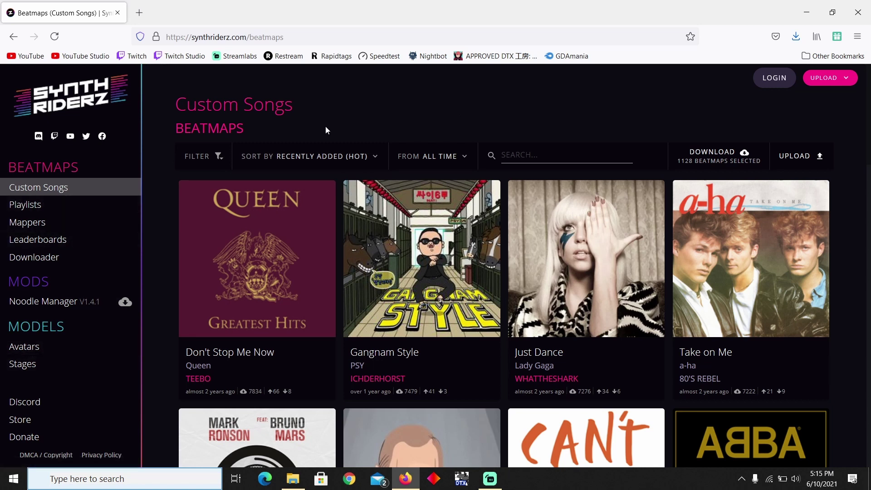
Browse the song cards and start downloading the Thriller beatmap.
scroll(325, 126, "down", 5)
scroll(325, 127, "up", 5)
mouse_move(233, 296)
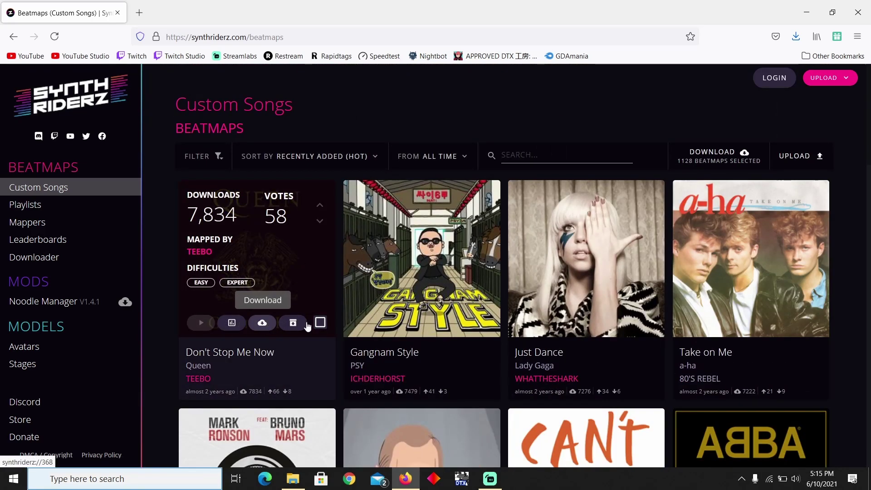
mouse_move(426, 322)
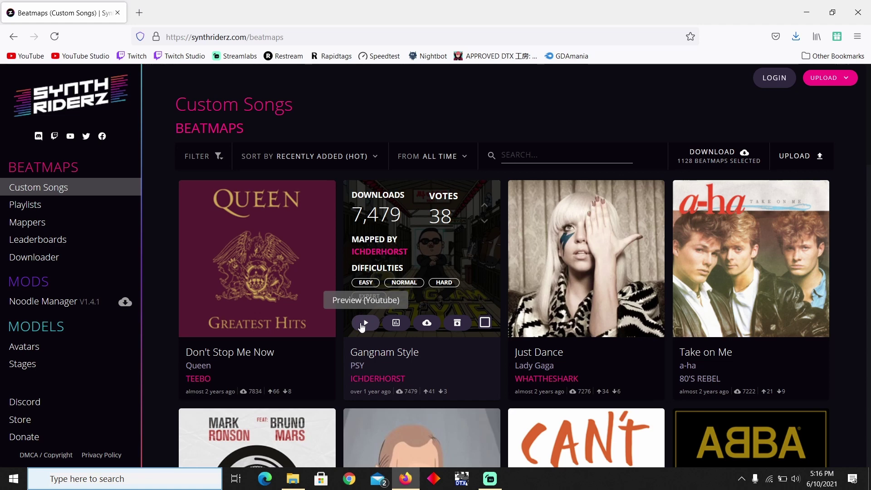
scroll(610, 250, "down", 5)
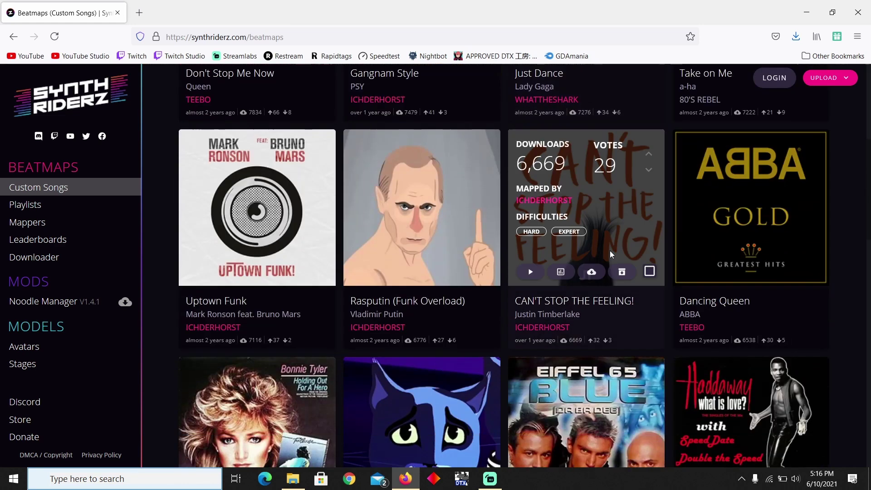
scroll(609, 250, "up", 5)
scroll(610, 250, "down", 12)
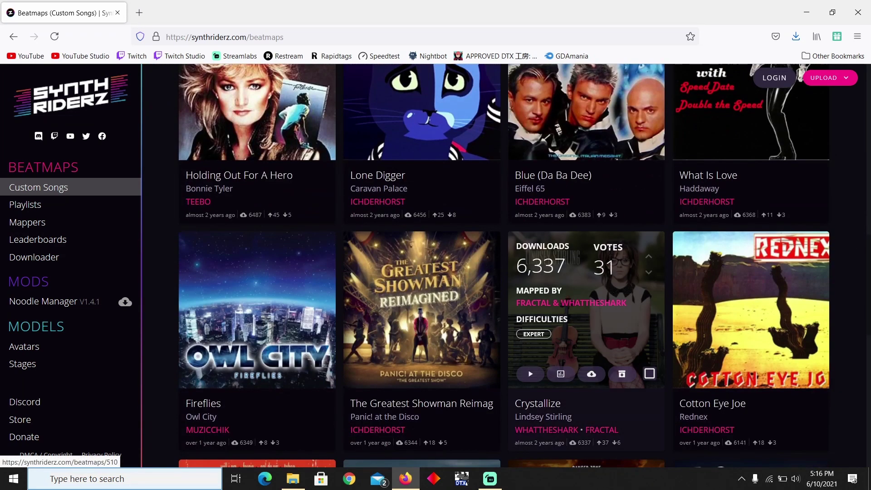
scroll(609, 250, "down", 8)
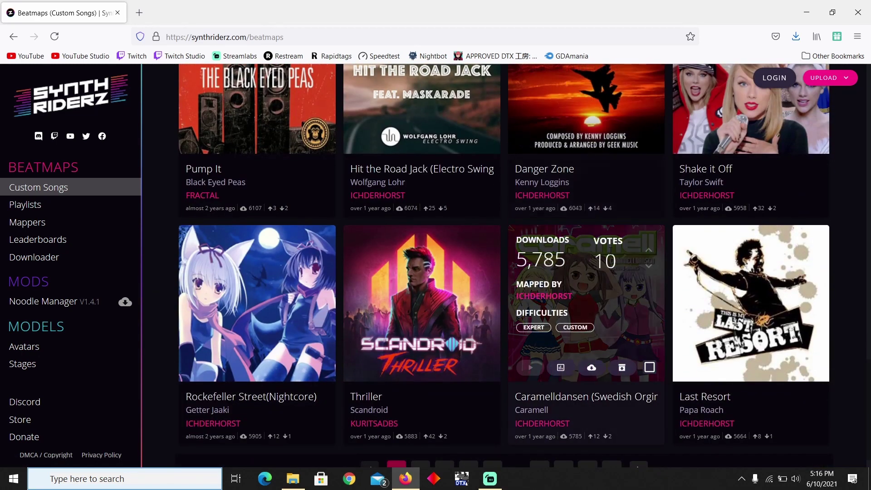
scroll(610, 251, "down", 1)
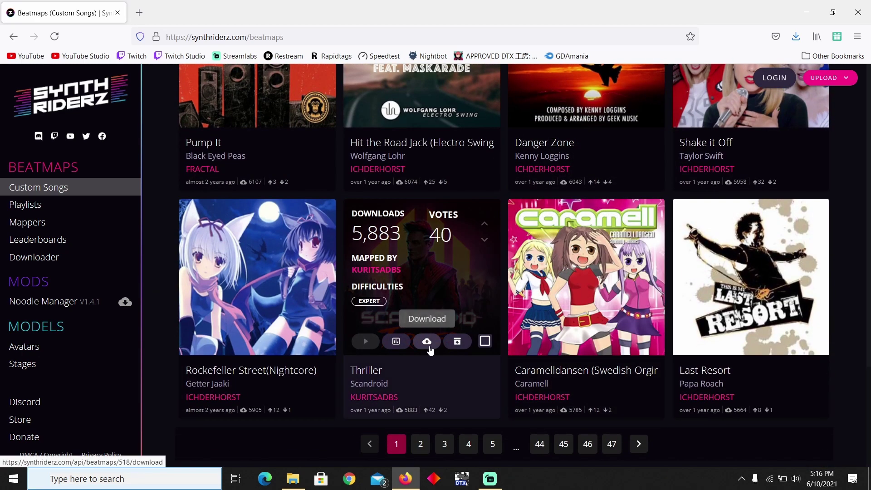
left_click(426, 341)
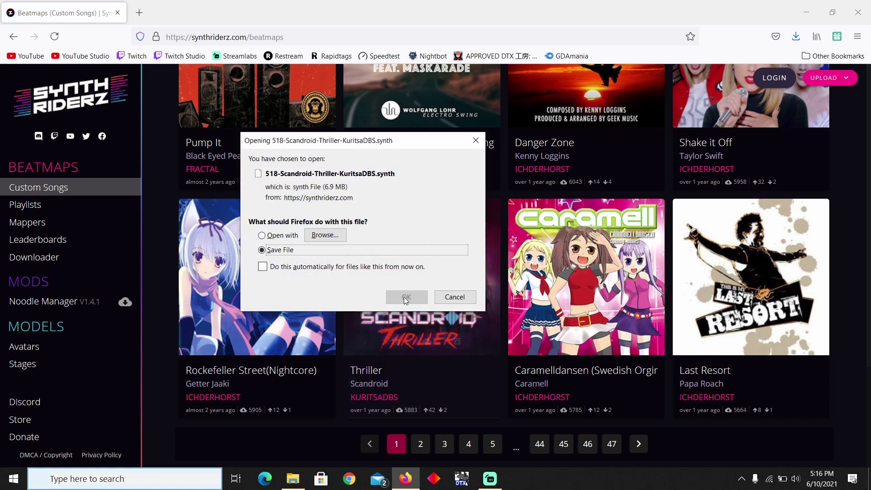
Save the Thriller and Pump It .synth files to disk.
left_click(403, 296)
scroll(403, 297, "up", 4)
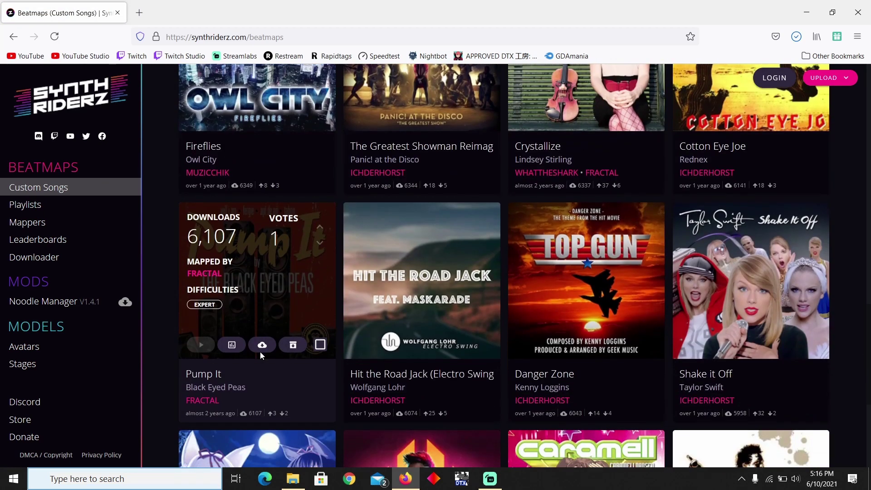
left_click(262, 345)
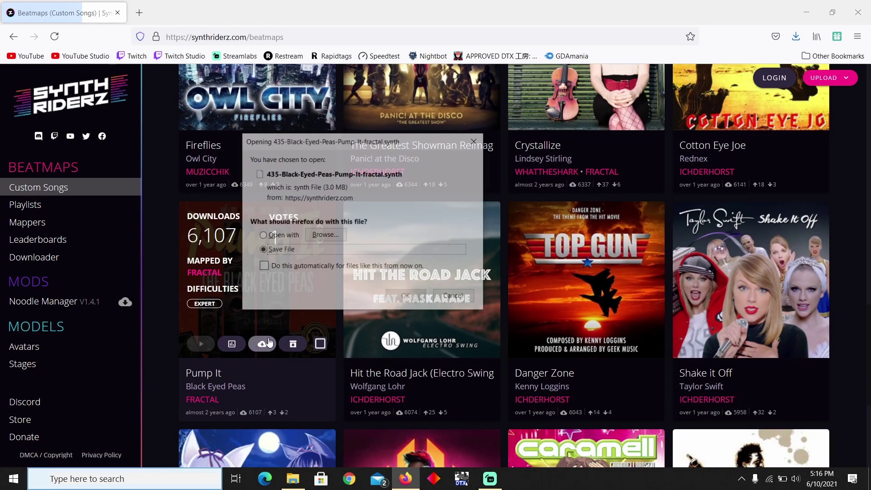
left_click(416, 294)
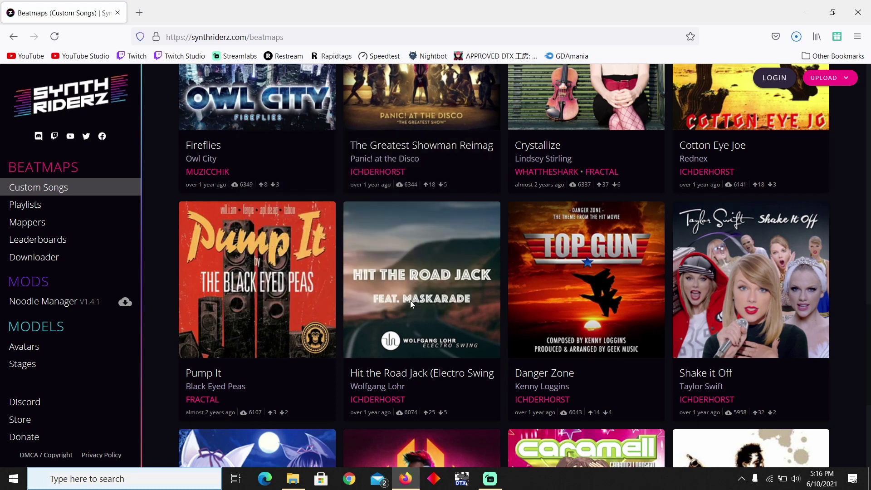
Show the recent downloads list with the five completed .synth files.
scroll(410, 301, "down", 4)
scroll(410, 300, "up", 4)
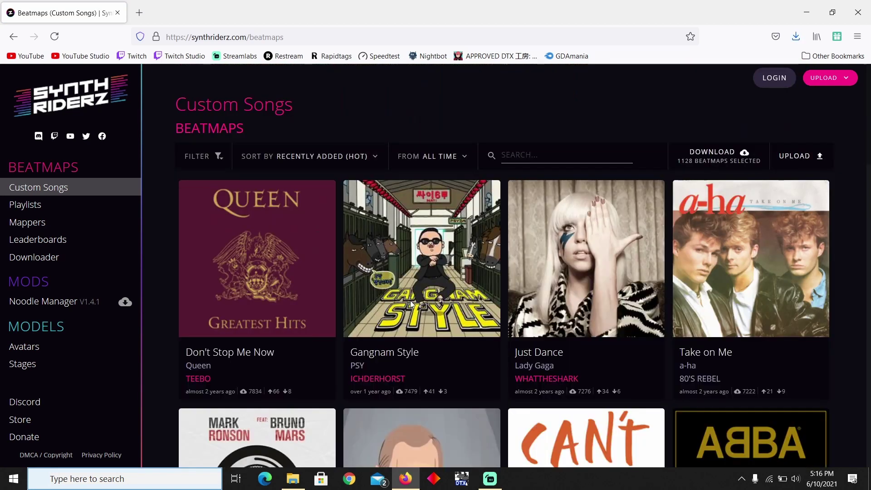
scroll(410, 300, "down", 17)
scroll(410, 300, "down", 3)
scroll(409, 300, "up", 4)
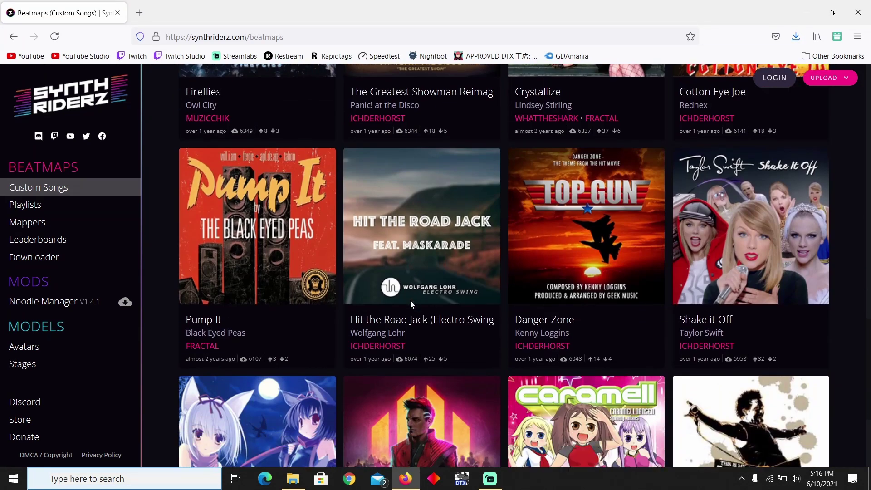
left_click(795, 36)
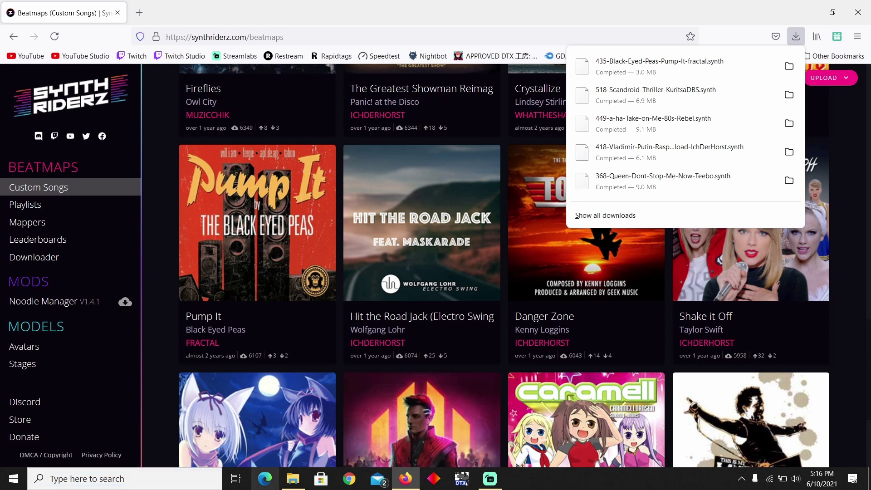
Open the Downloads folder with the eight .synth files and move its window up and left.
left_click(293, 478)
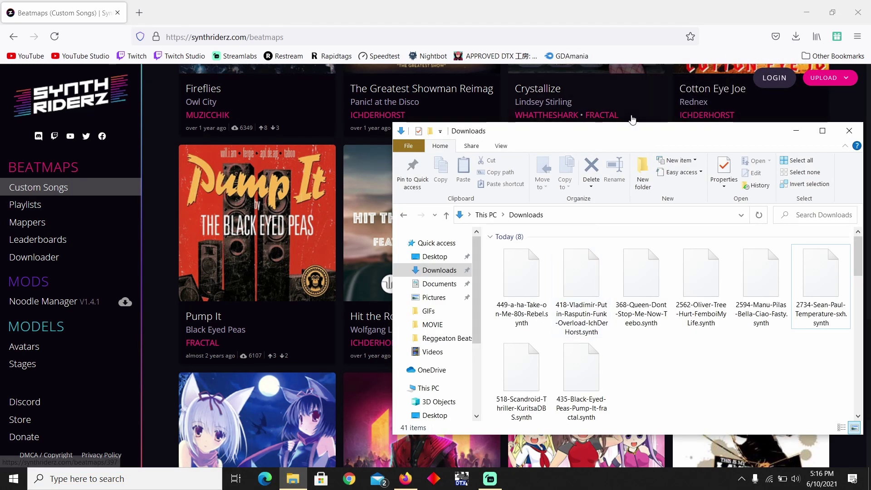
left_click_drag(631, 136, 540, 107)
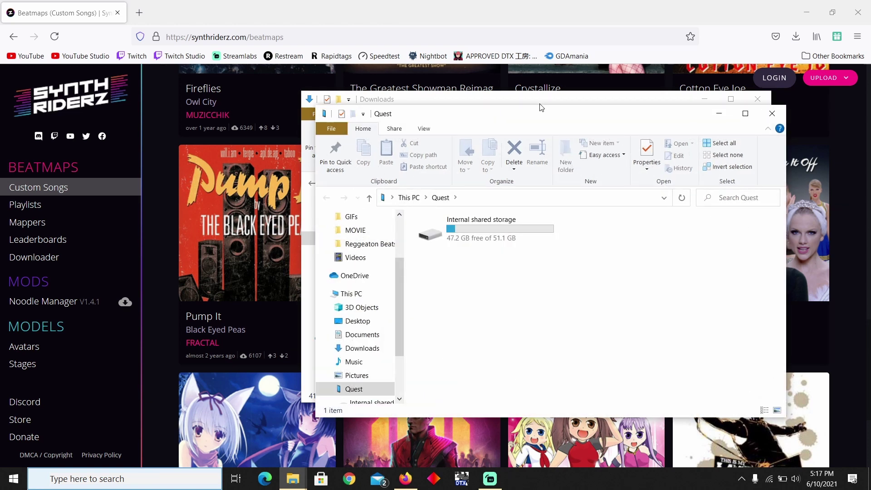
Navigate the Quest storage to Android/data/com.kluge.SynthRiders/files/CustomSongs.
double_click(455, 231)
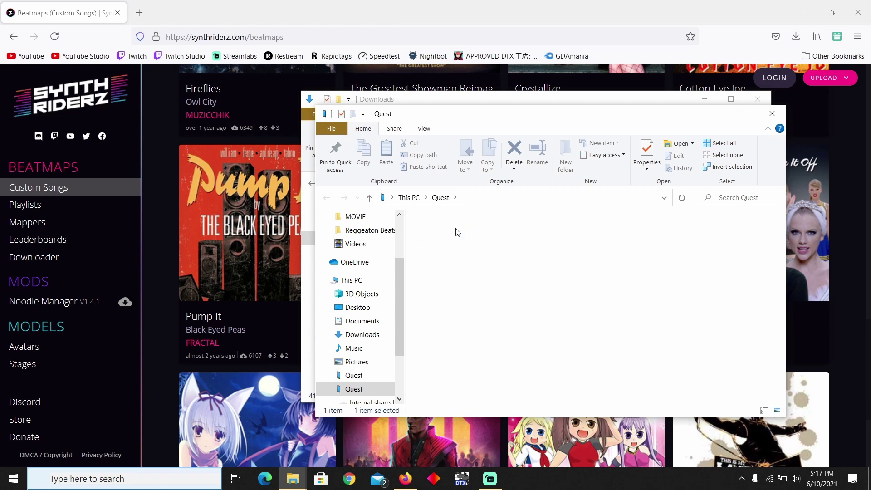
left_click_drag(568, 116, 287, 128)
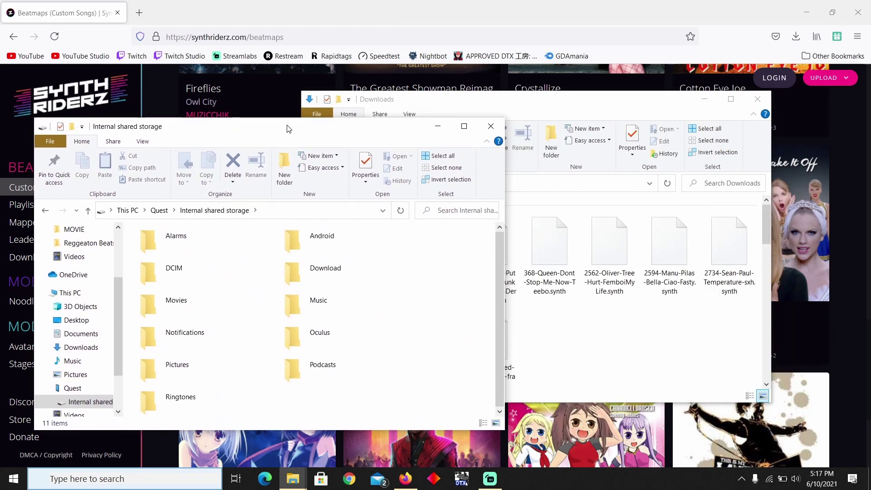
double_click(323, 241)
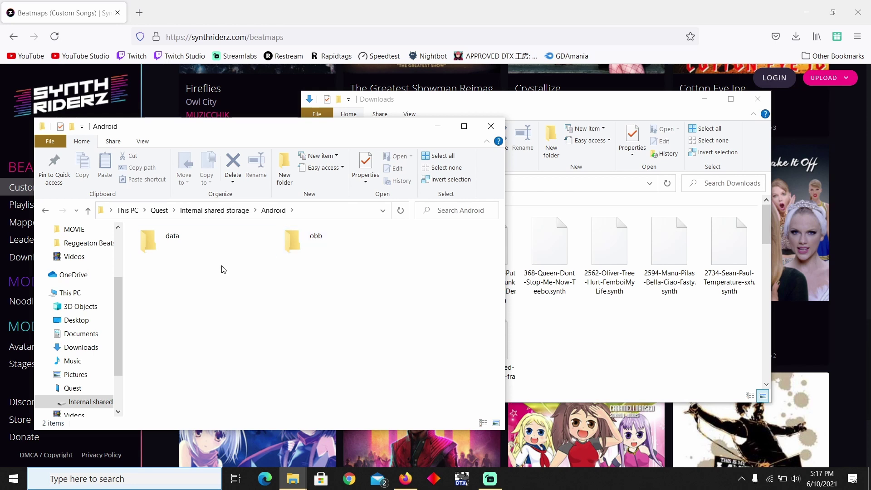
double_click(187, 246)
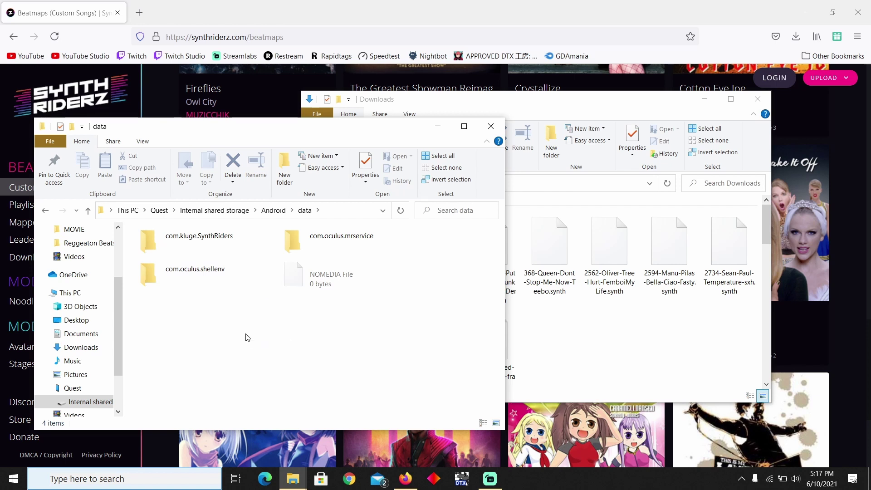
double_click(210, 238)
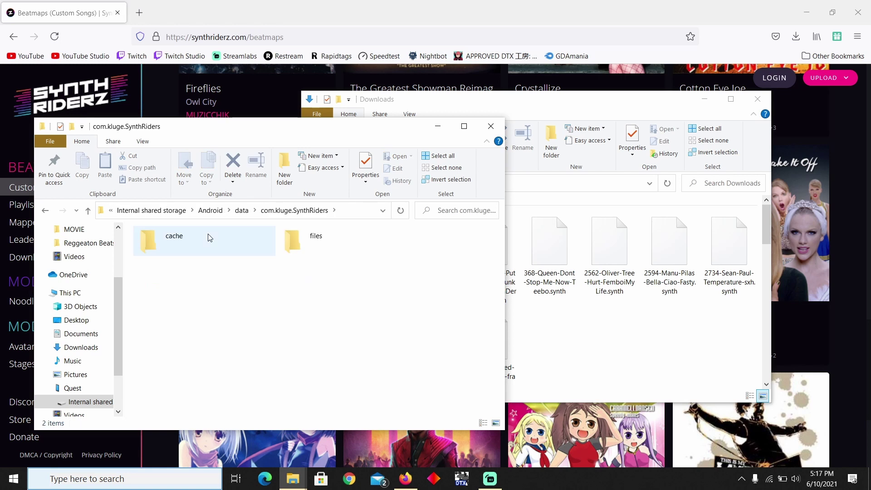
double_click(334, 244)
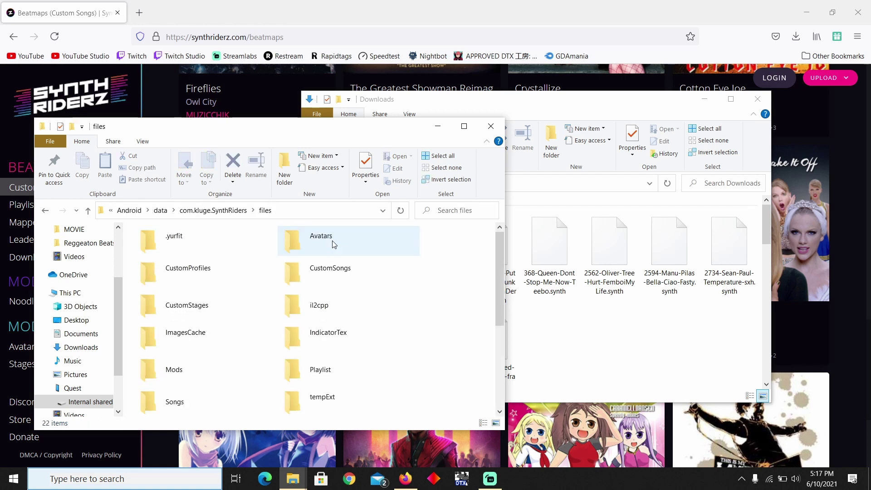
double_click(353, 270)
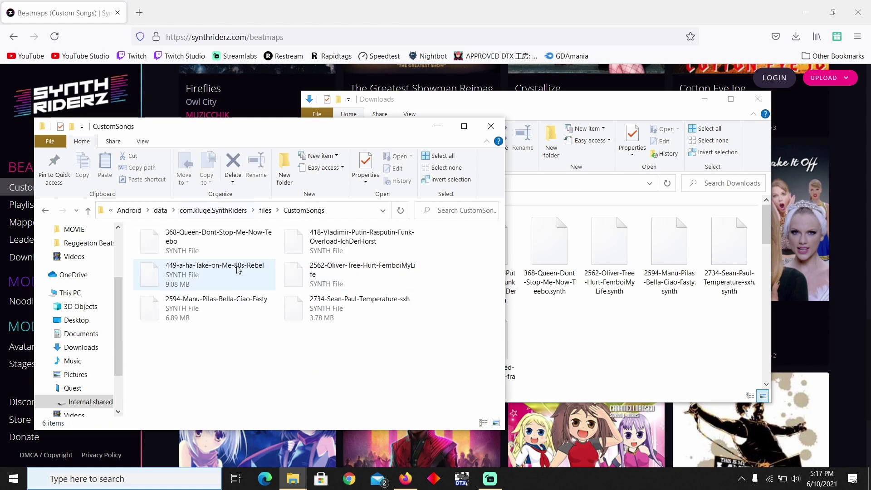
Delete the six old .synth files from CustomSongs.
left_click_drag(346, 351, 177, 244)
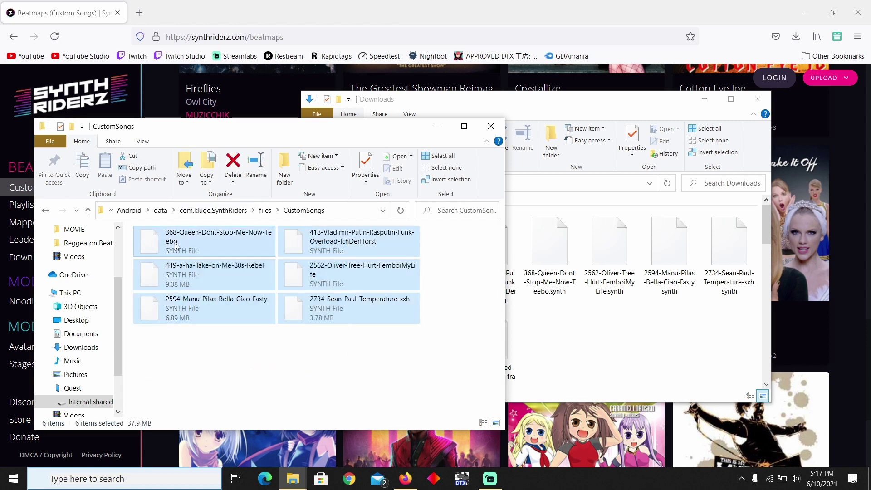
key("Delete")
key("Return")
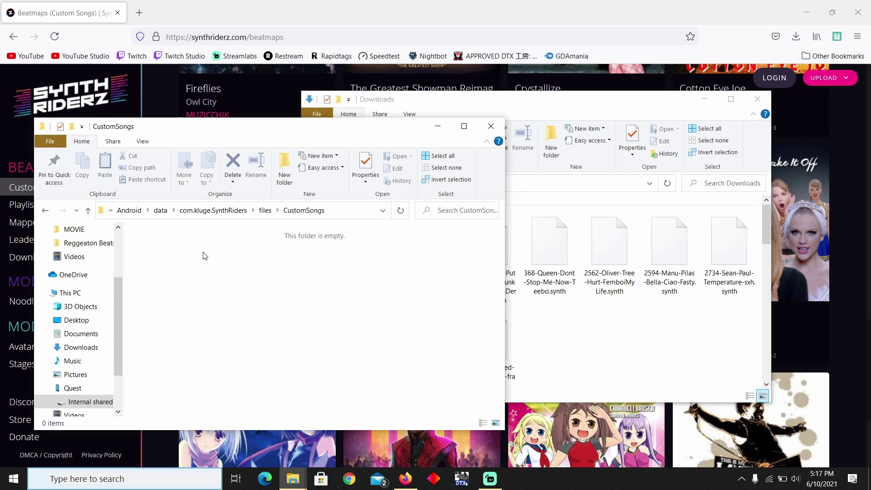
Copy all eight downloaded .synth files into CustomSongs and close the Downloads window.
left_click(658, 364)
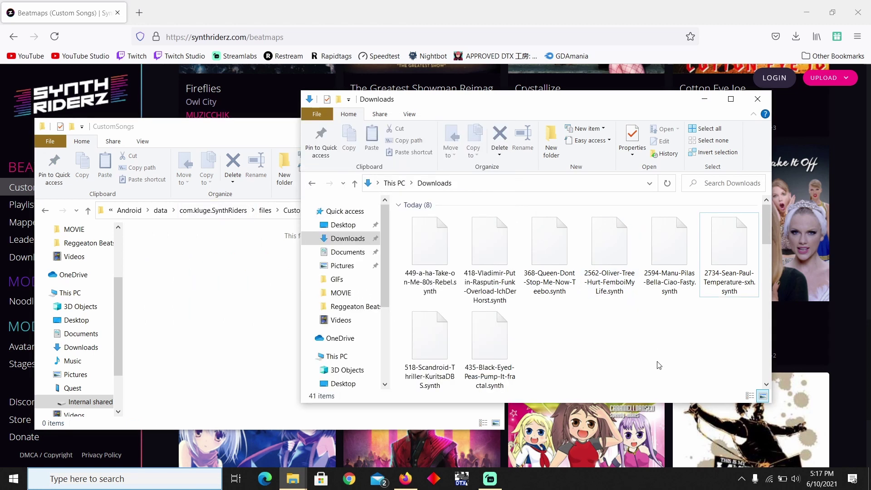
left_click_drag(748, 374, 436, 246)
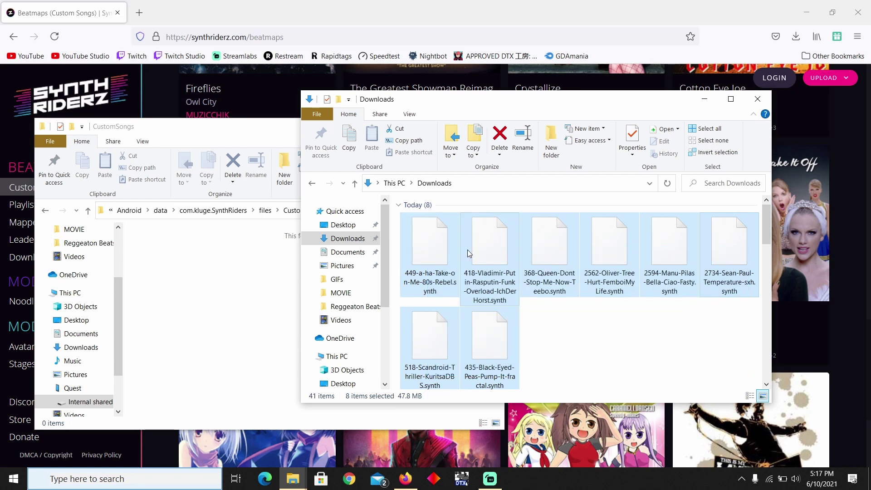
left_click_drag(523, 249, 263, 278)
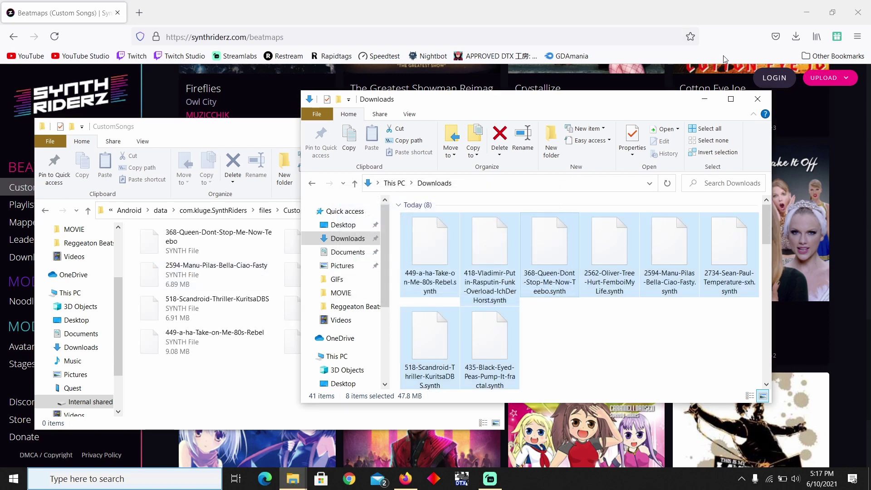
left_click(757, 99)
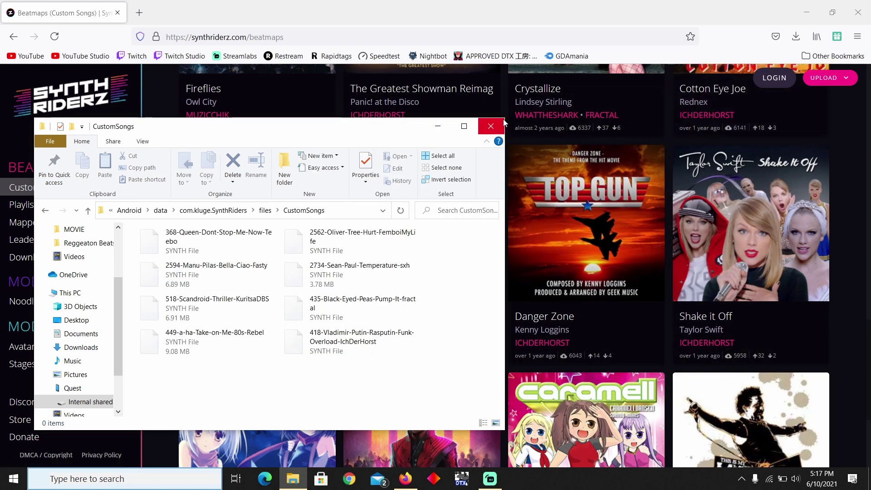
Close the CustomSongs window and scroll the SynthRiderz beatmaps page back to the top.
left_click(490, 130)
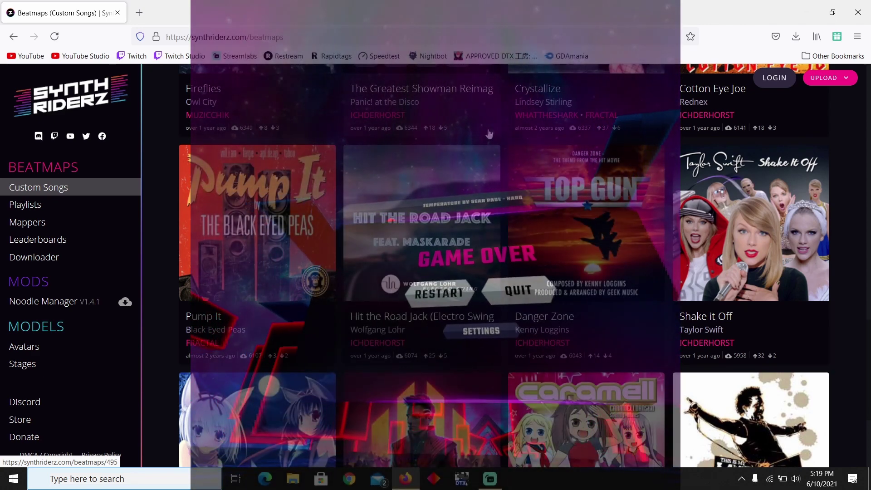
mouse_move(461, 164)
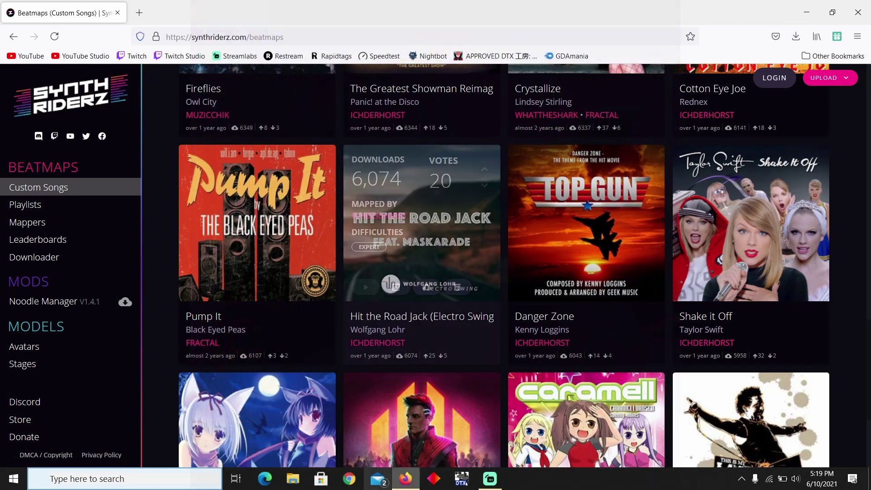
scroll(486, 198, "up", 10)
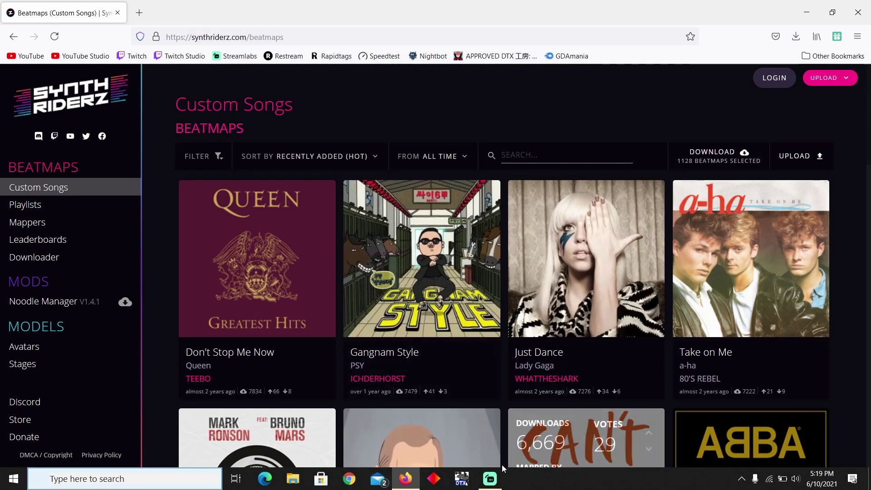